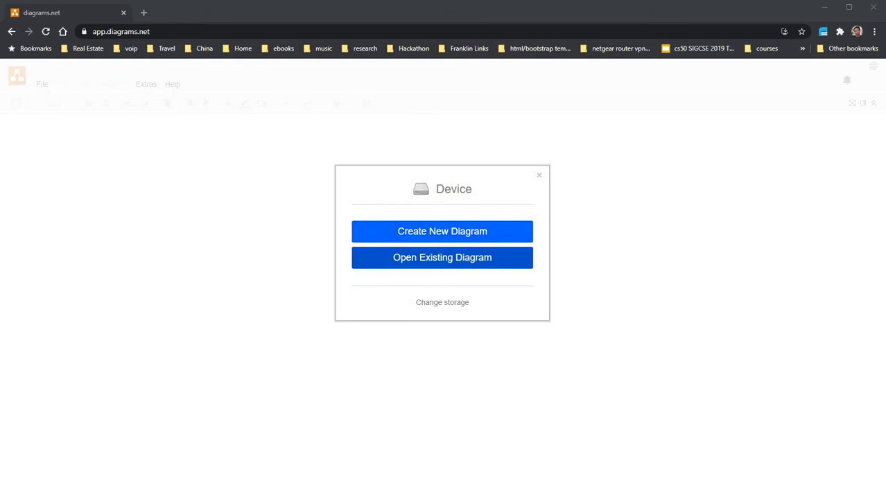
- Create a new blank diagram and save it as ex2.drawio in Downloads, replacing the existing file
left_click(442, 230)
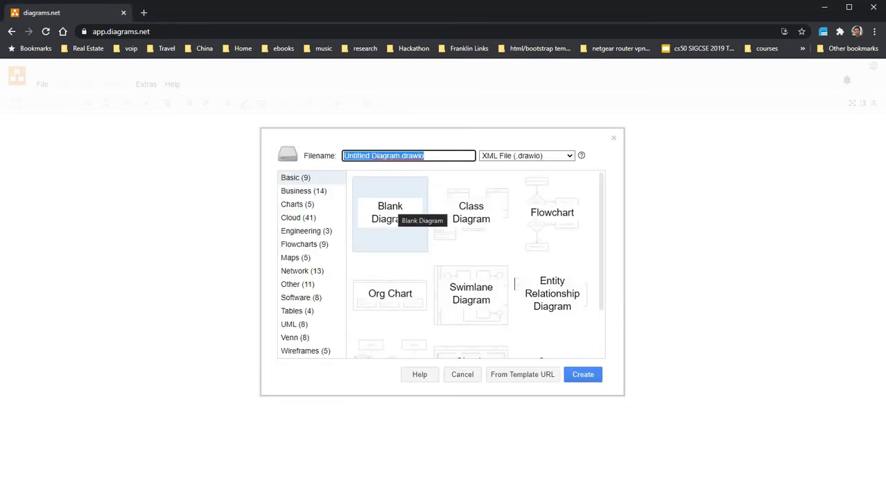
left_click(391, 217)
key("Return")
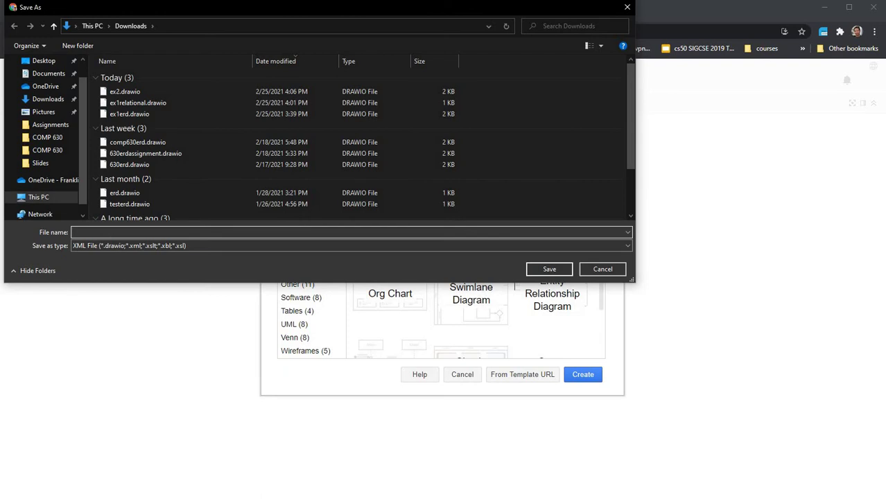
left_click(124, 90)
left_click(526, 270)
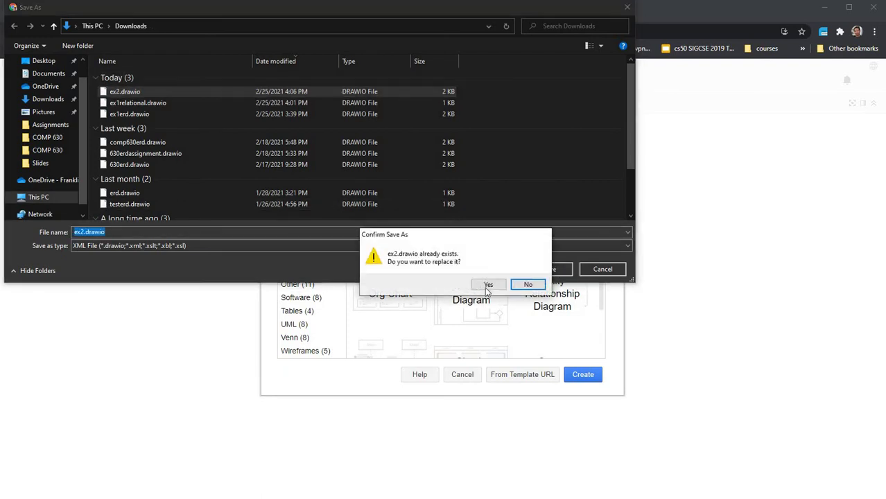
left_click(490, 284)
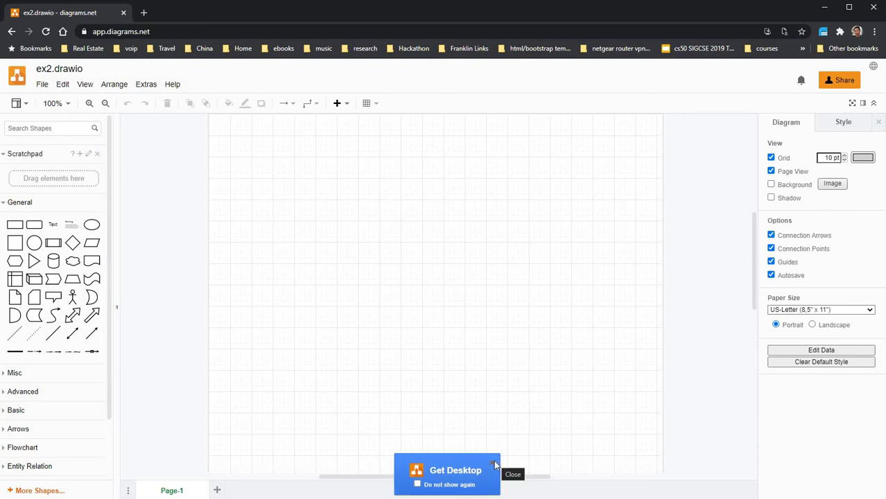
- Add a rectangle labelled Relation1 in the page's upper-left area and size it to 80 x 30
left_click(13, 234)
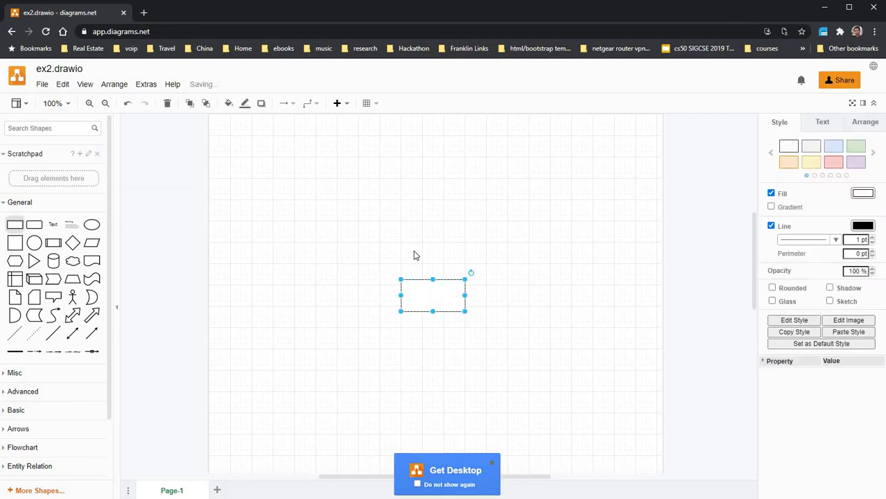
double_click(435, 302)
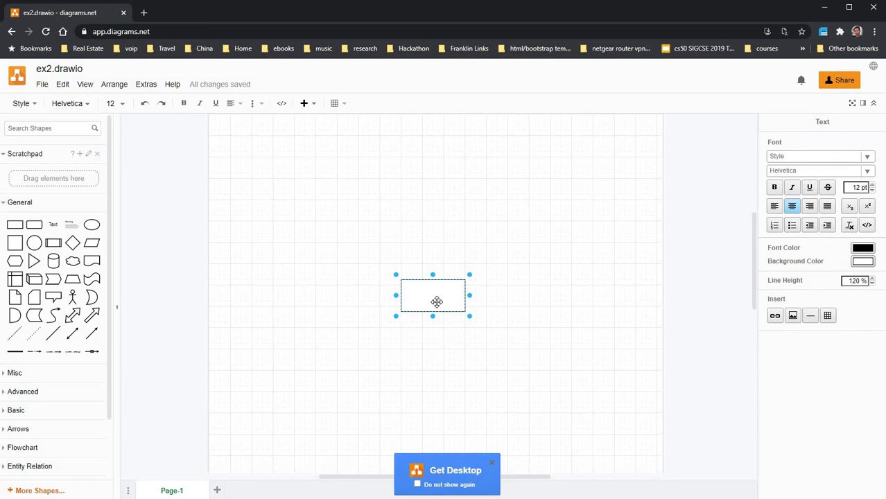
type("Relation1")
left_click_drag(434, 301, 282, 203)
left_click_drag(406, 281, 310, 197)
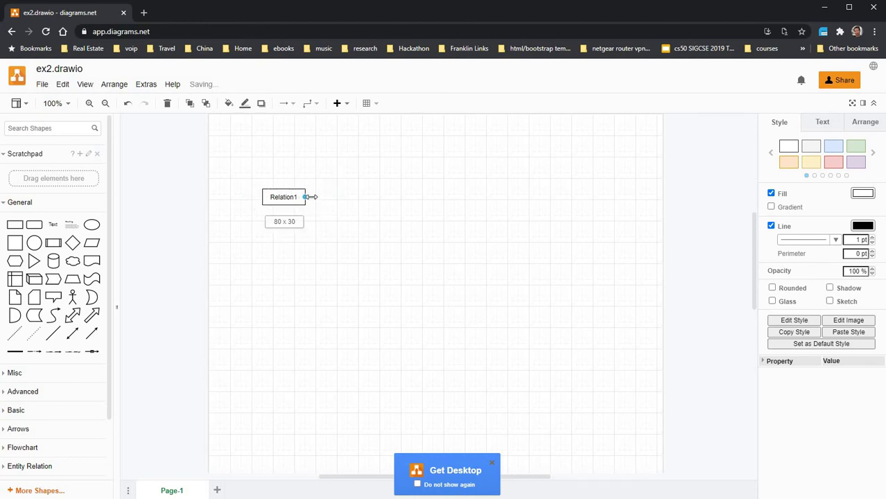
left_click(336, 204)
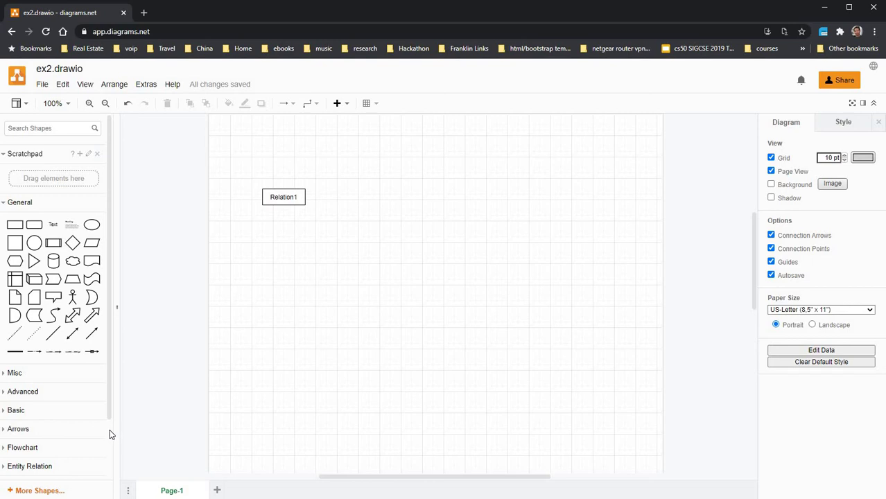
- Add a long, empty rectangle directly beneath the Relation1 box, aligned with its left edge, as the attribute row
left_click(15, 225)
left_click_drag(427, 293, 454, 223)
left_click(445, 231)
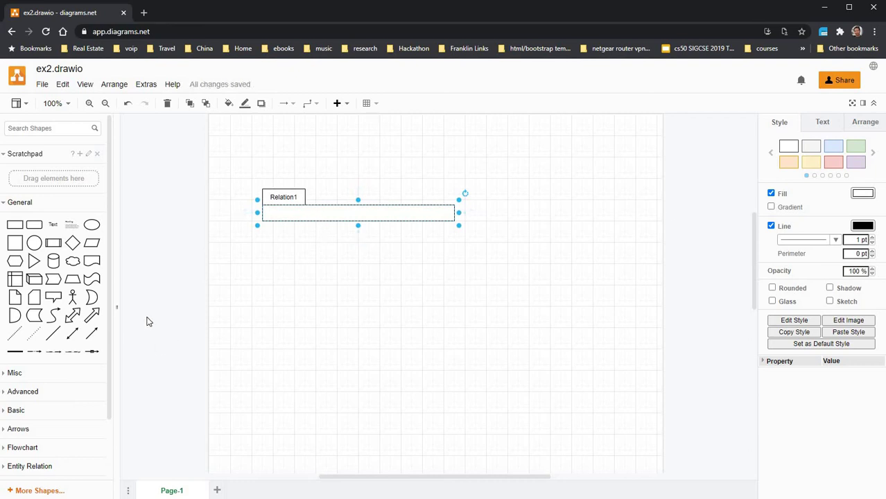
key("Escape")
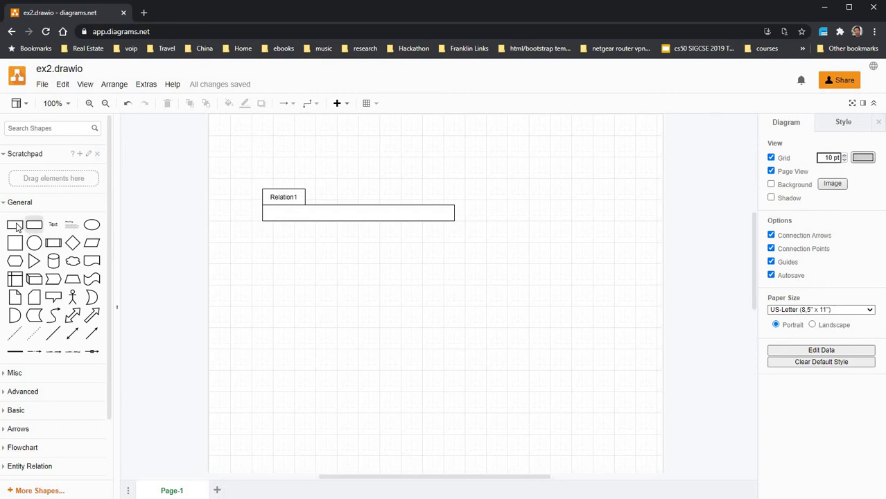
- Add a cell labelled PK at the left end of the attribute row, matching the width of the Relation1 box
left_click(15, 224)
left_click_drag(432, 312, 293, 215)
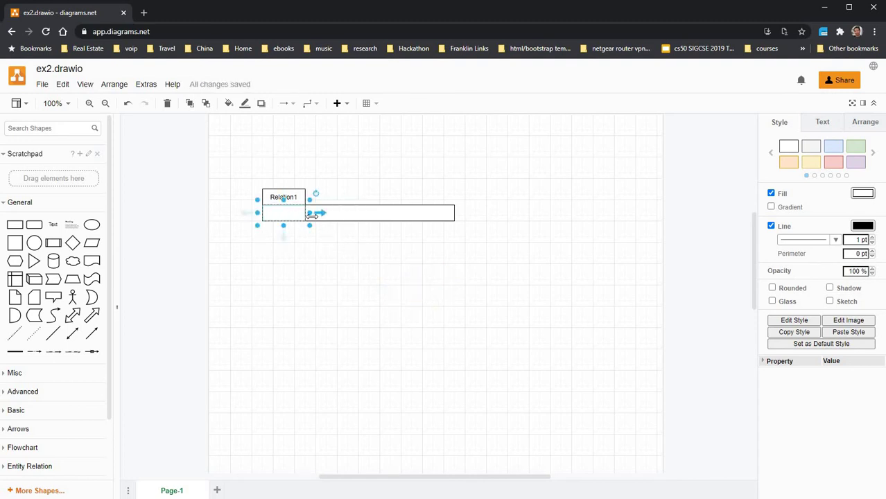
double_click(290, 214)
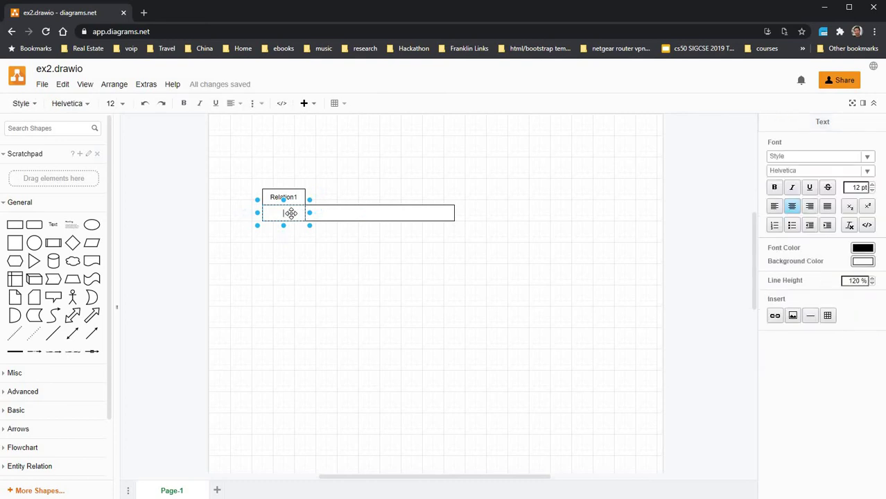
type("PK")
left_click(315, 265)
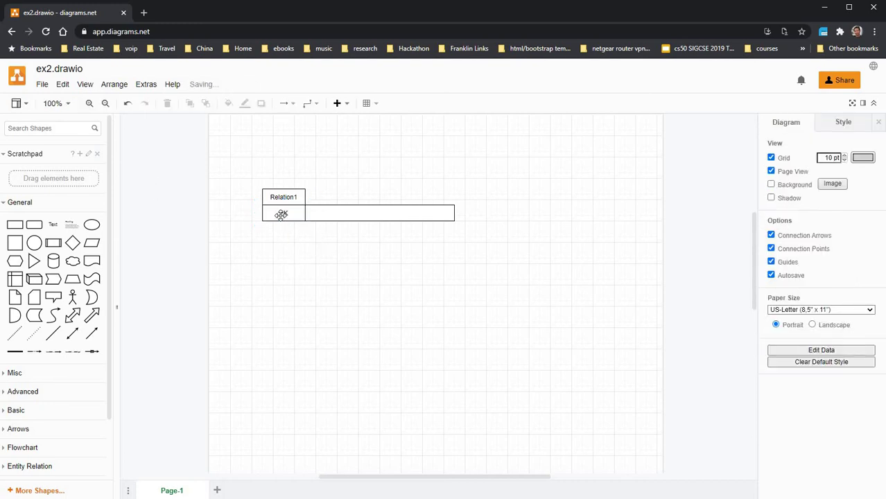
- Underline the PK text to mark it as the primary key
left_click(282, 212)
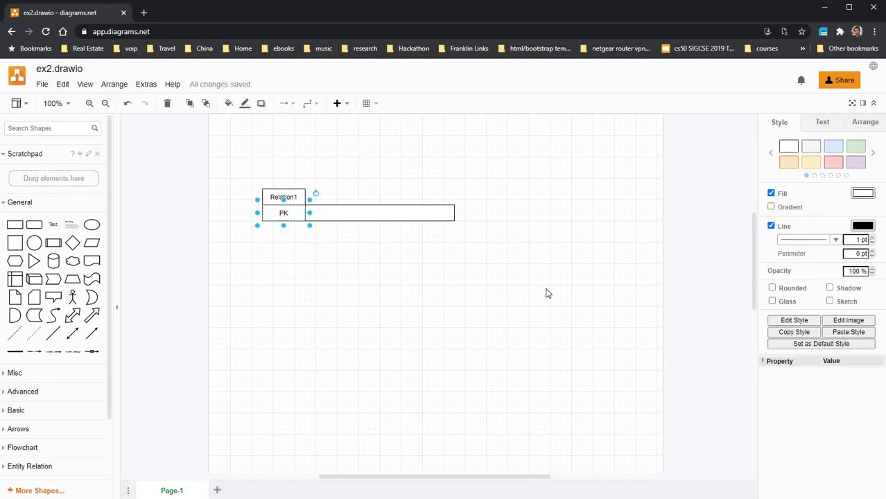
double_click(286, 215)
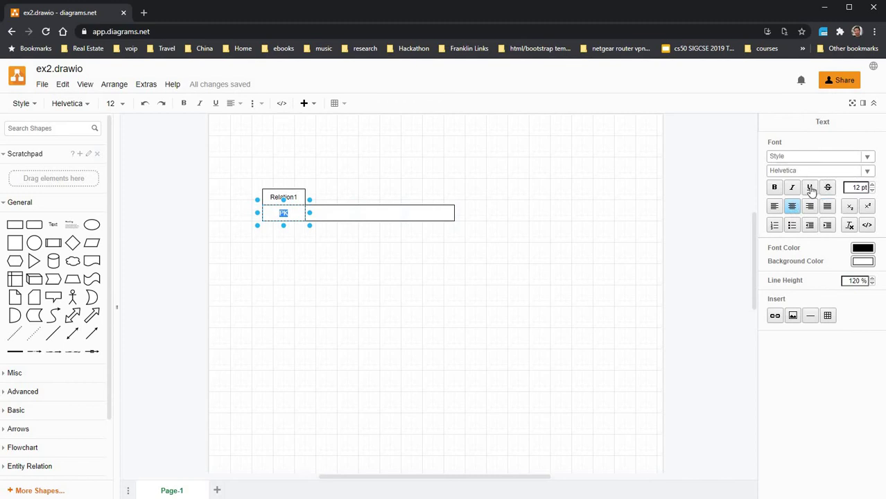
left_click(809, 190)
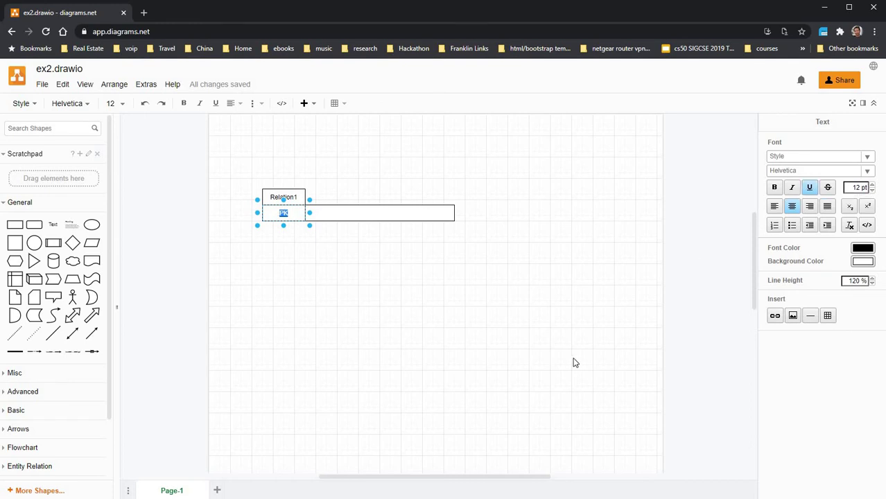
left_click(573, 362)
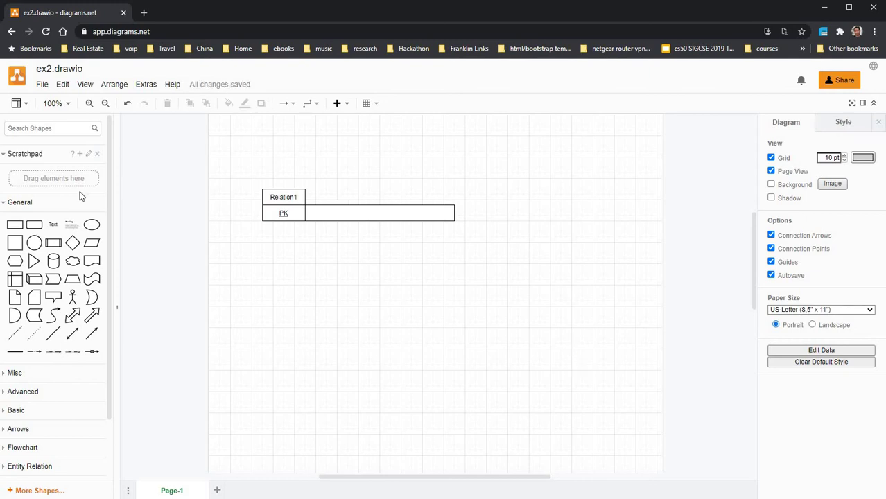
- Add a narrower cell labelled A1 in the attribute row, directly right of the PK cell
left_click(15, 225)
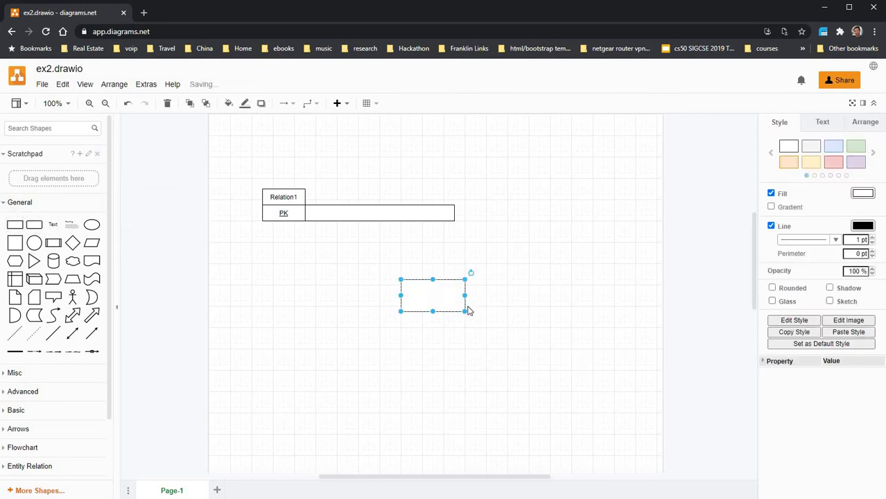
left_click_drag(464, 311, 332, 213)
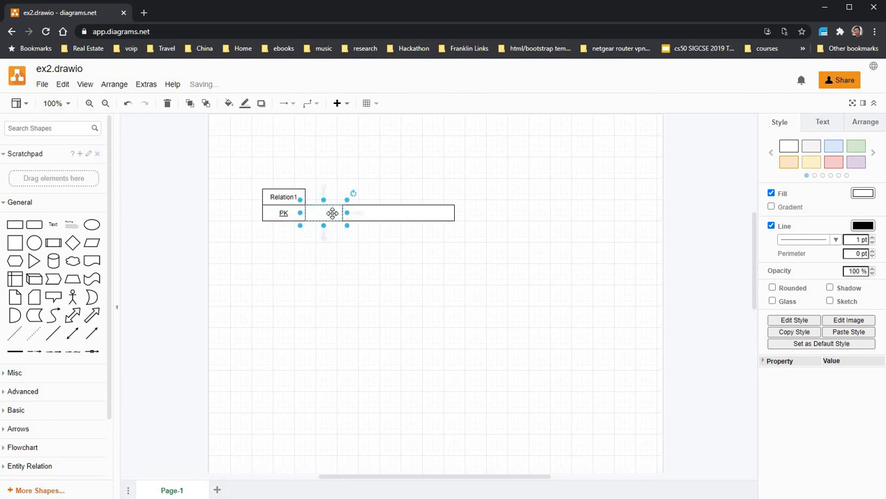
double_click(332, 212)
type("A1")
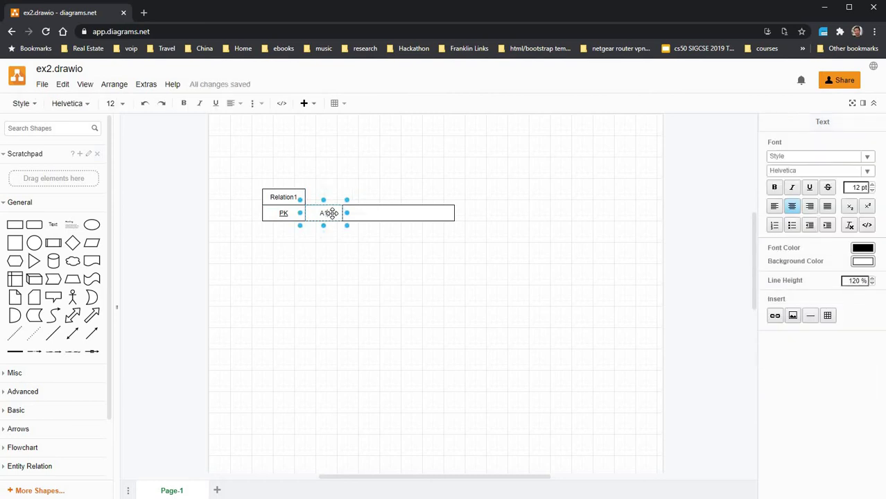
left_click(343, 228)
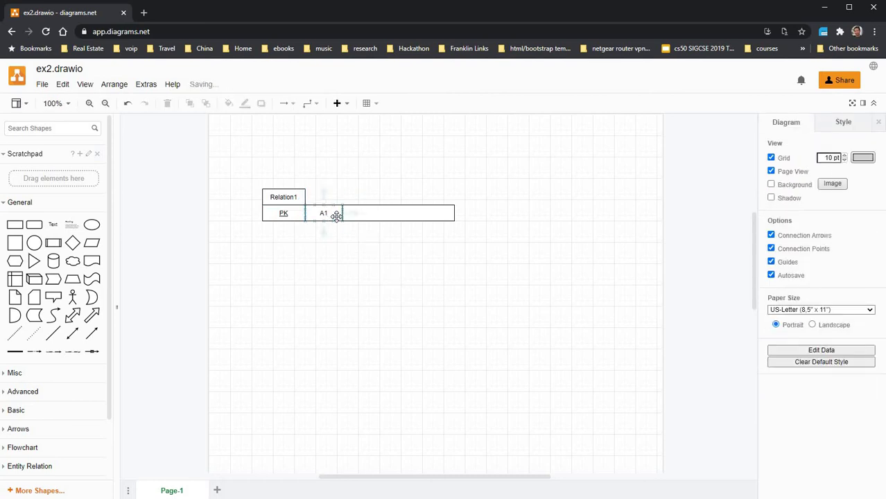
- Duplicate the A1 cell, place the copy directly to its right in the row and relabel it A2
left_click(336, 216)
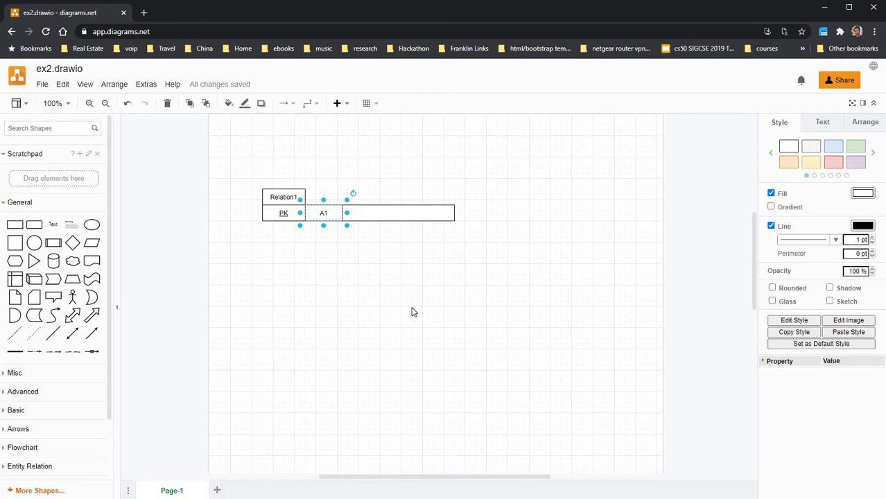
left_click(427, 296)
left_click(336, 217)
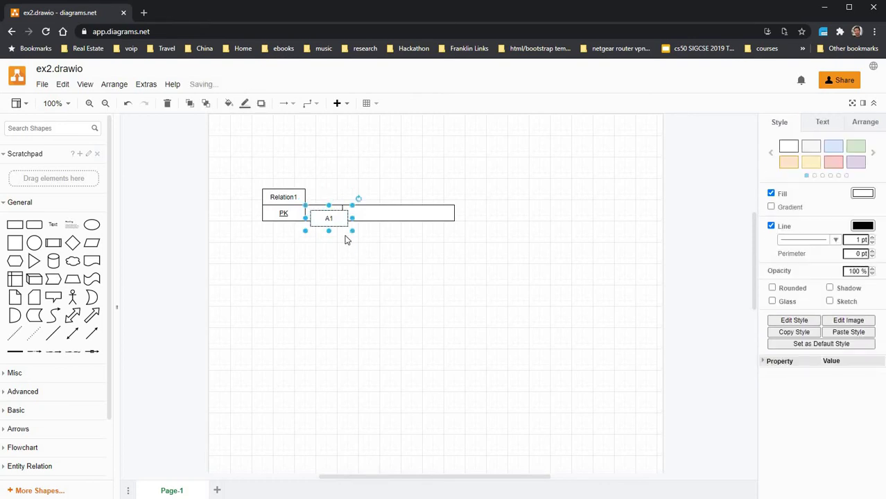
left_click_drag(330, 218, 360, 213)
key("F2")
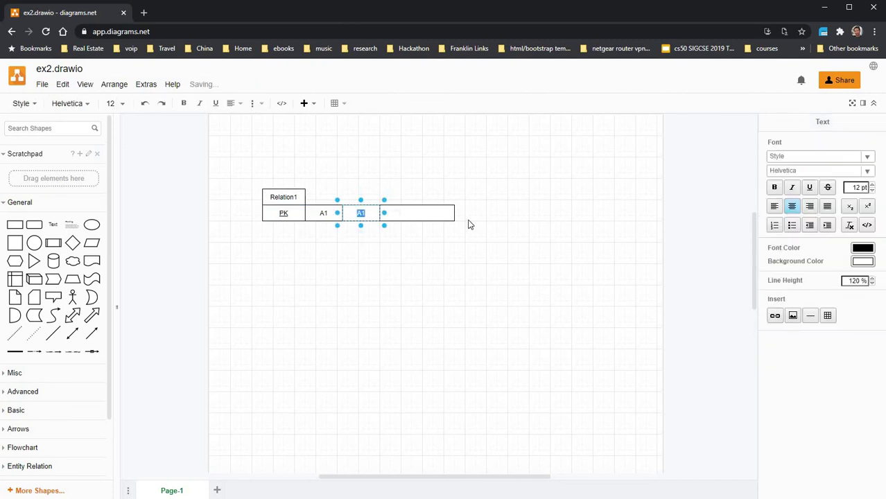
type("A2")
left_click(459, 258)
- Place another copy of the A1 cell directly right of A2 and relabel it A3
left_click_drag(336, 212, 399, 211)
key("F2")
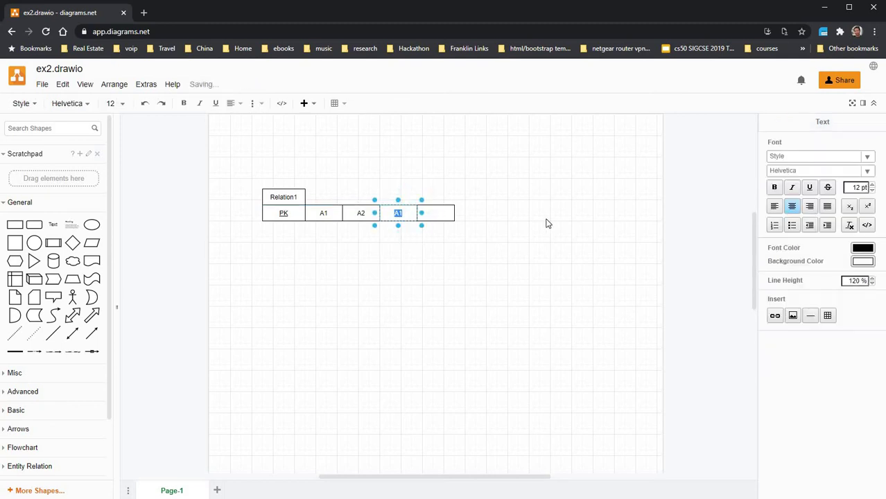
type("A2")
left_click(533, 265)
- Paste one more copy of the A1 cell into the row's last space and relabel it FK
key("ctrl+v")
left_click_drag(359, 237, 430, 214)
double_click(430, 213)
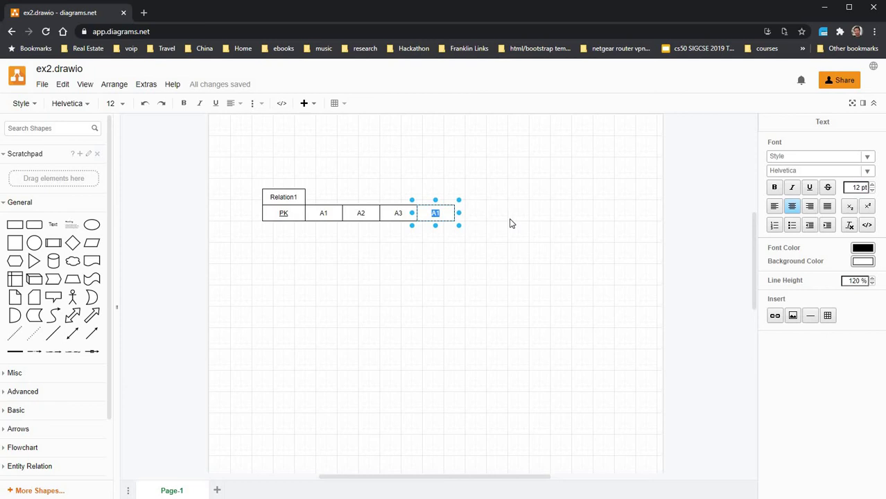
type("FK")
left_click(398, 381)
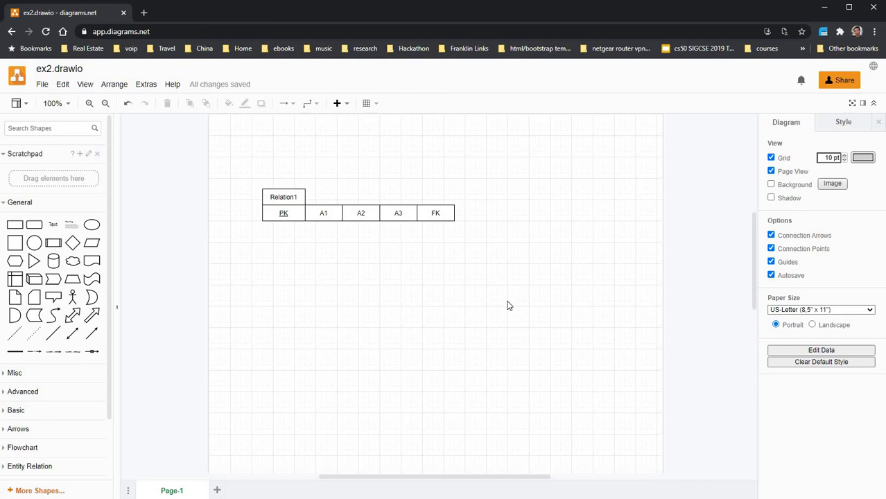
- Duplicate the whole Relation1 table and place the copy below the original, aligned with its left edge
left_click_drag(491, 275, 211, 139)
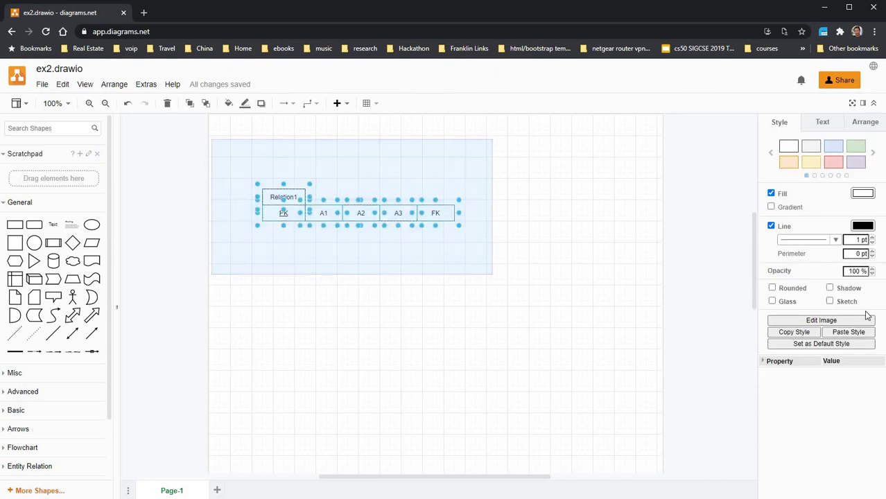
left_click(620, 323)
key("ctrl+v")
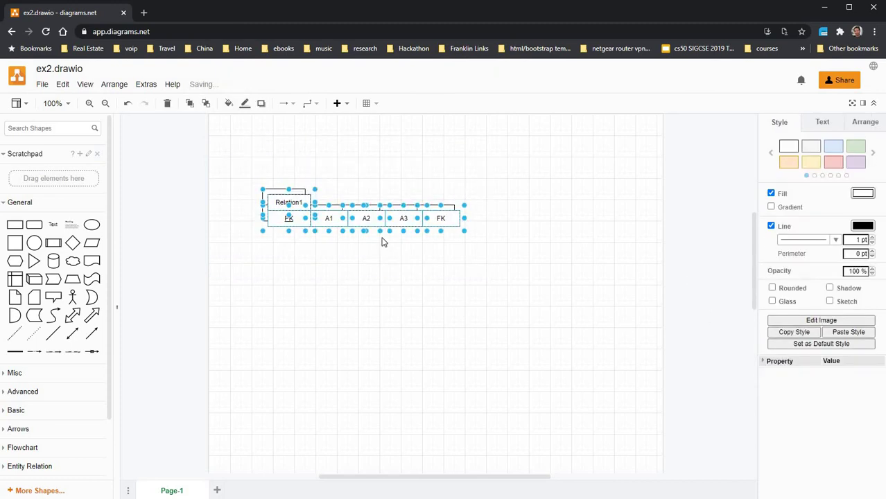
left_click_drag(373, 220, 365, 303)
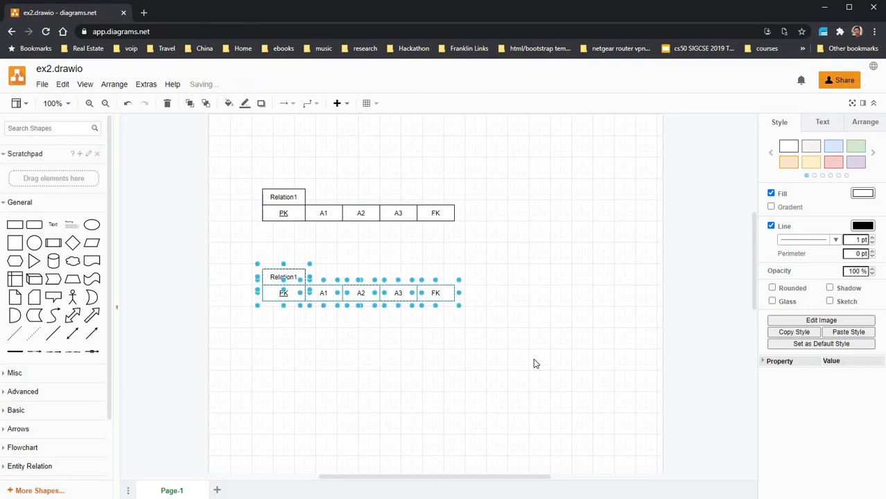
left_click(533, 361)
- Rename the header of the lower table to Relation2
left_click(283, 278)
key("F2")
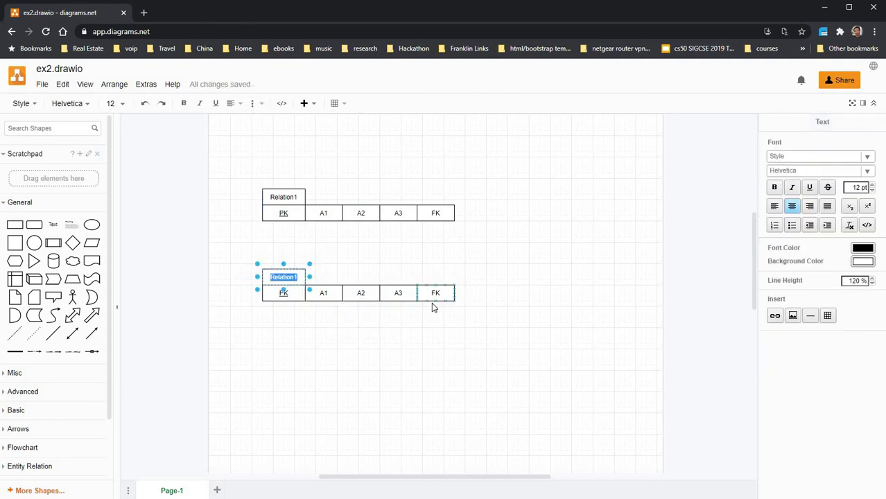
type("Relation2")
left_click(442, 353)
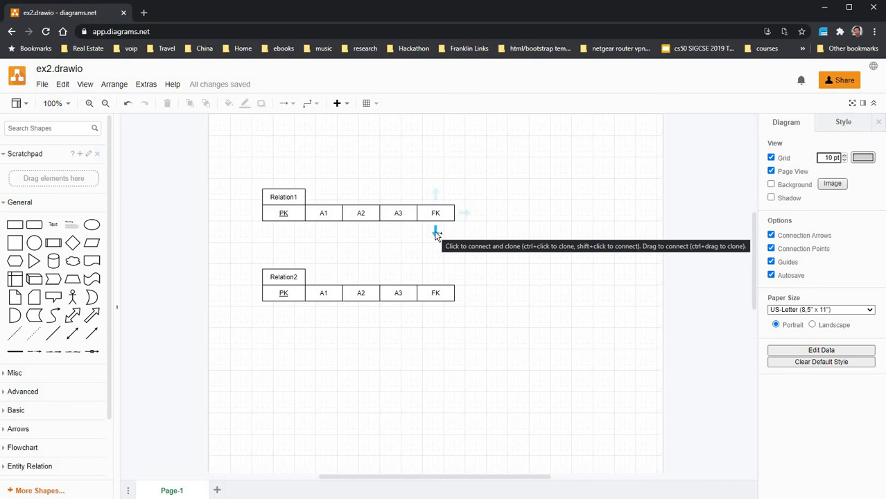
- Connect Relation1's FK cell to the underside of Relation2's PK cell with an arrow routed around the right and below Relation2
left_click_drag(435, 233, 282, 302)
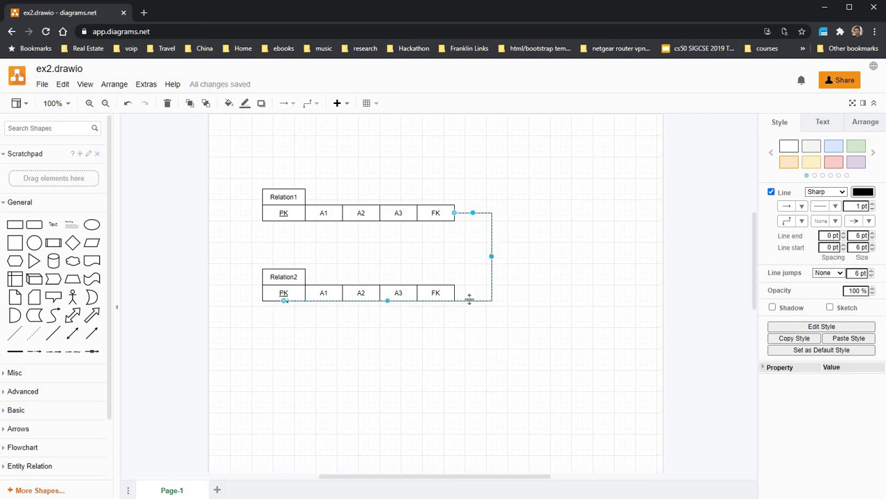
mouse_move(466, 323)
left_mouse_down()
mouse_move(461, 346)
mouse_move(464, 327)
left_mouse_up()
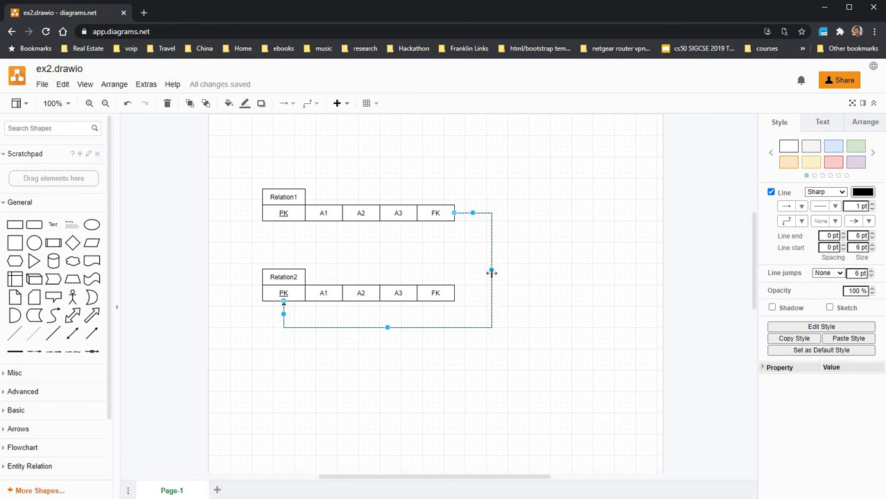
left_click(587, 310)
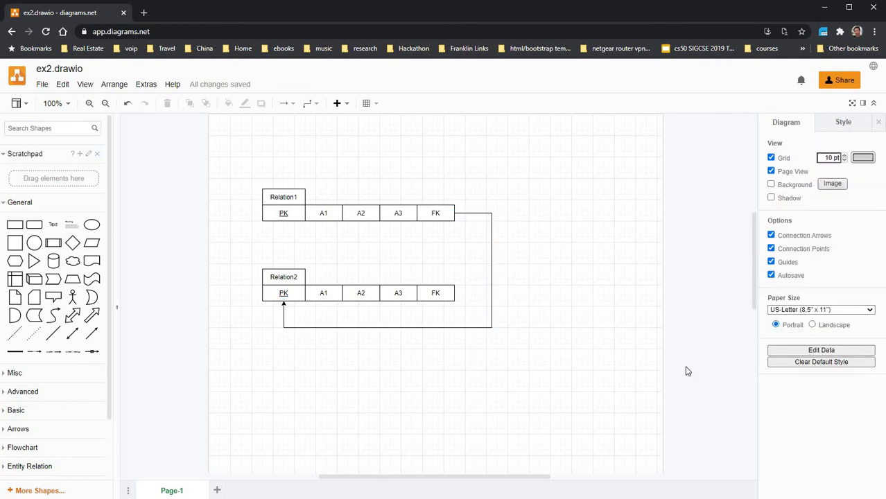
- Reroute the connector so it leaves from the underside of Relation1's FK cell, and save the diagram
left_click(478, 212)
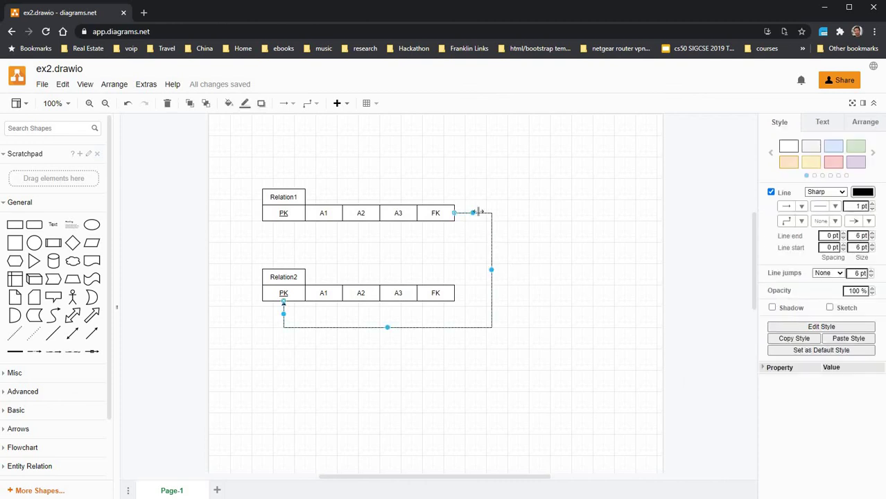
left_click_drag(472, 213, 620, 312)
left_click(580, 394)
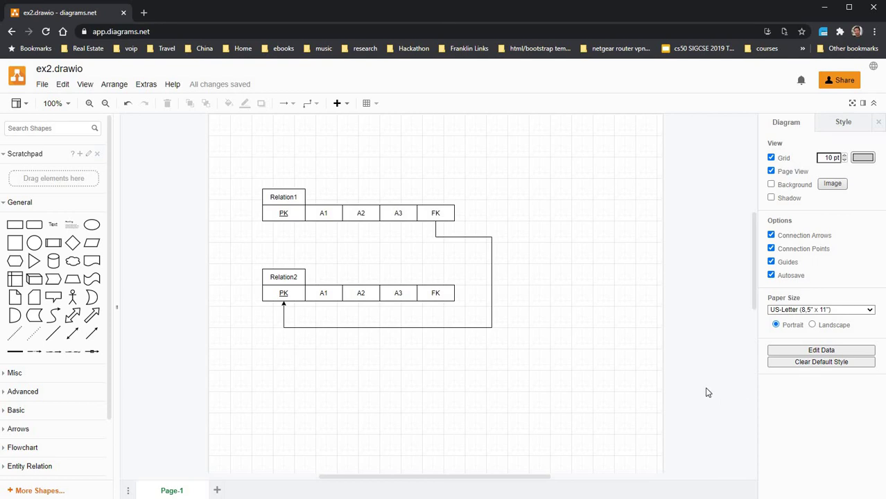
left_click(42, 85)
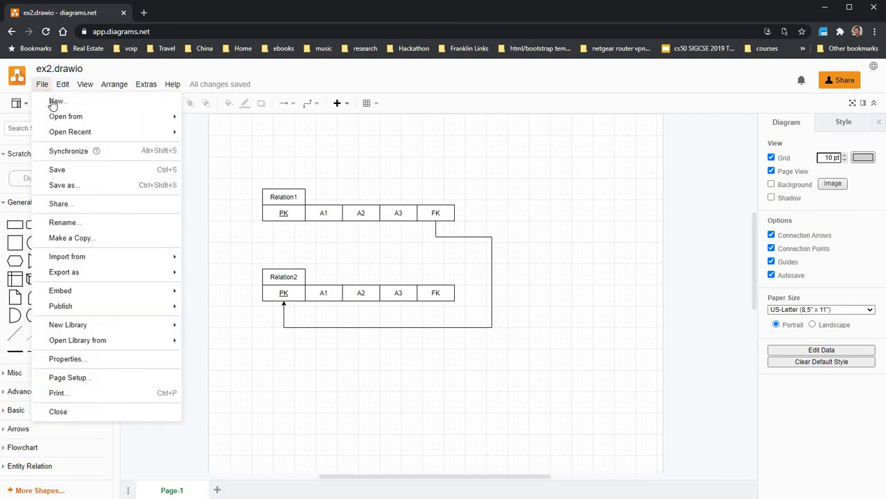
left_click(56, 170)
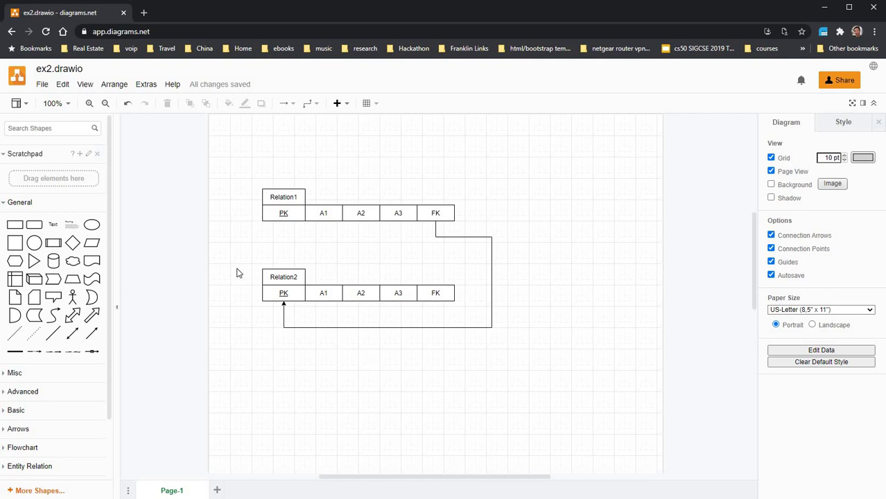
- Export the diagram as a PDF that includes a copy of the diagram, saving it to the device as ex2.pdf
left_click(42, 85)
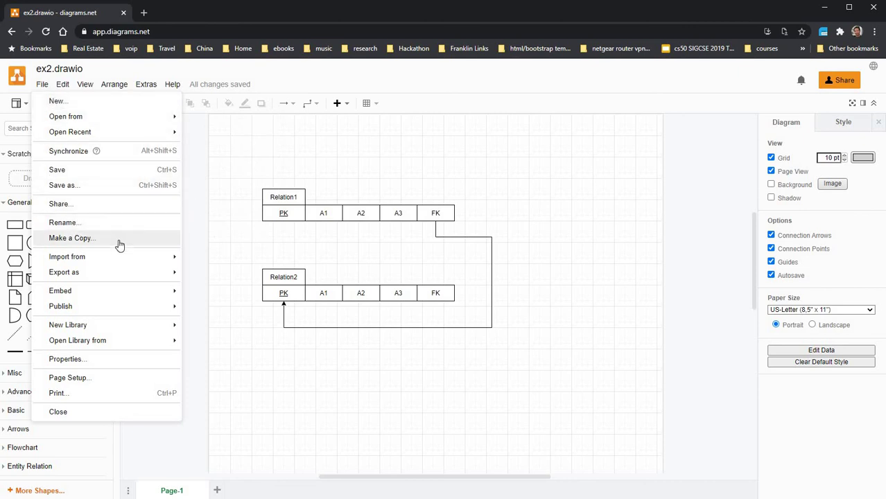
mouse_move(147, 259)
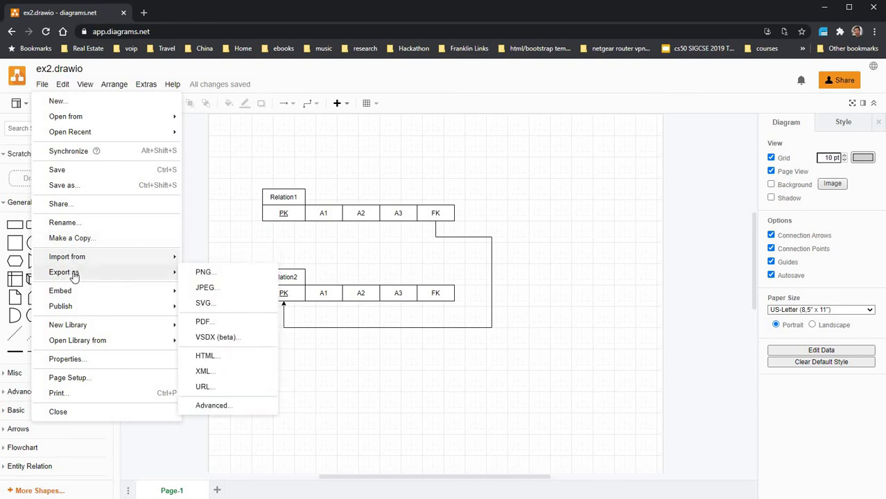
mouse_move(70, 275)
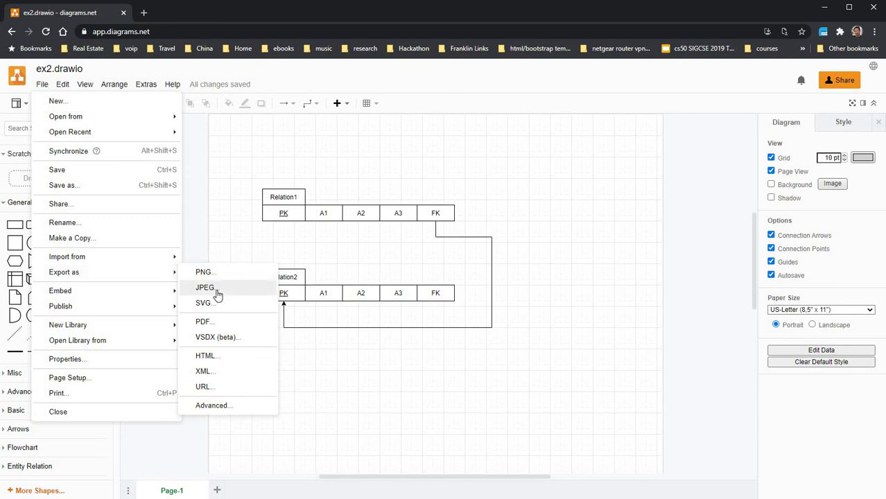
left_click(222, 323)
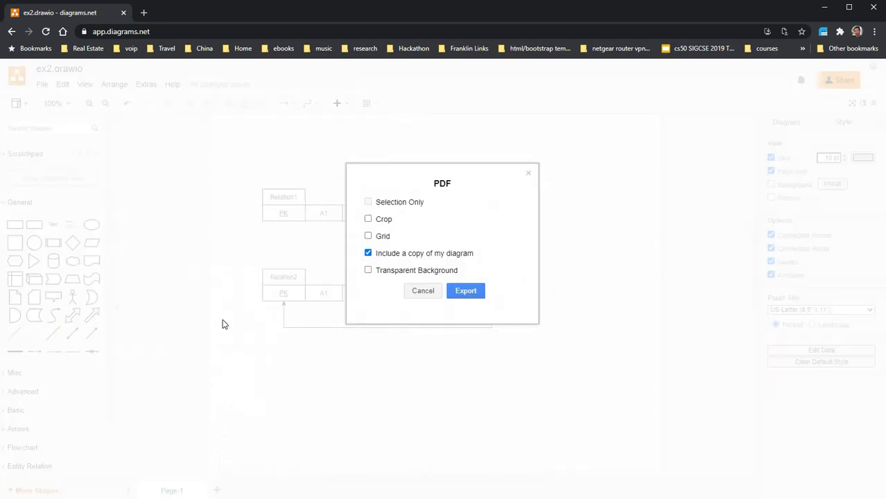
left_click(459, 294)
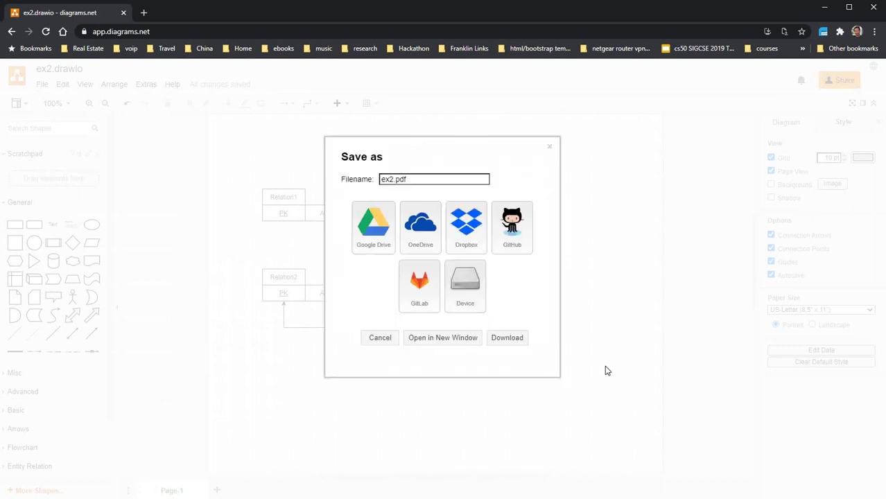
left_click(473, 313)
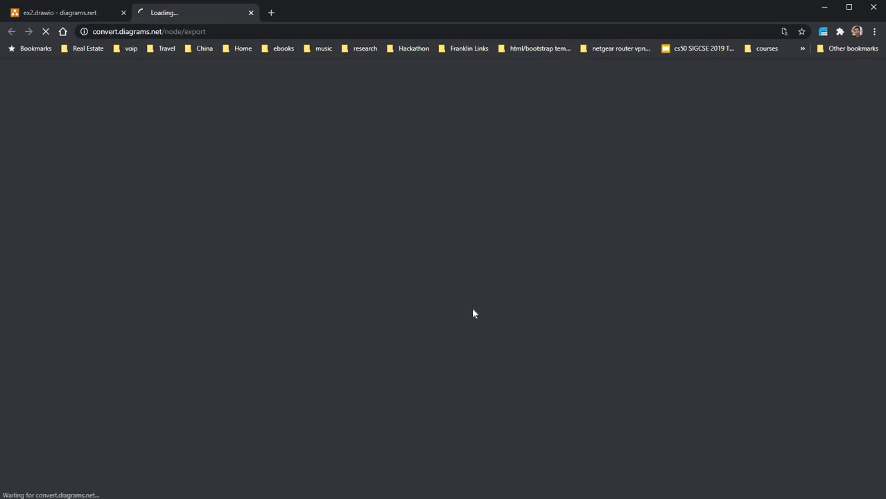